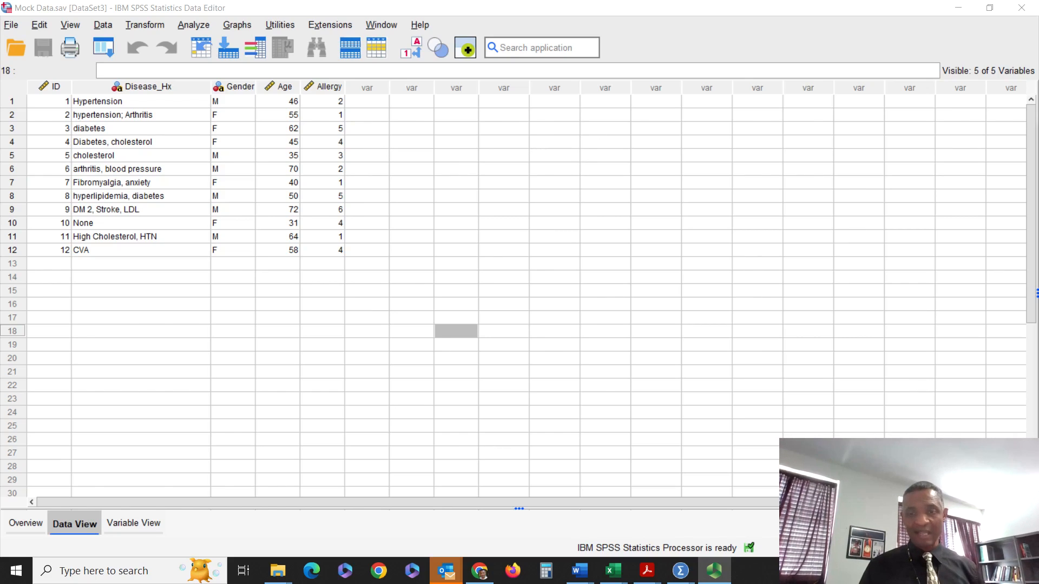
# - Open the Syntax2 syntax file and review the Hypertension computation block and its DATASET ACTIVATE DataSet3 line
pyautogui.moveTo(680, 571)
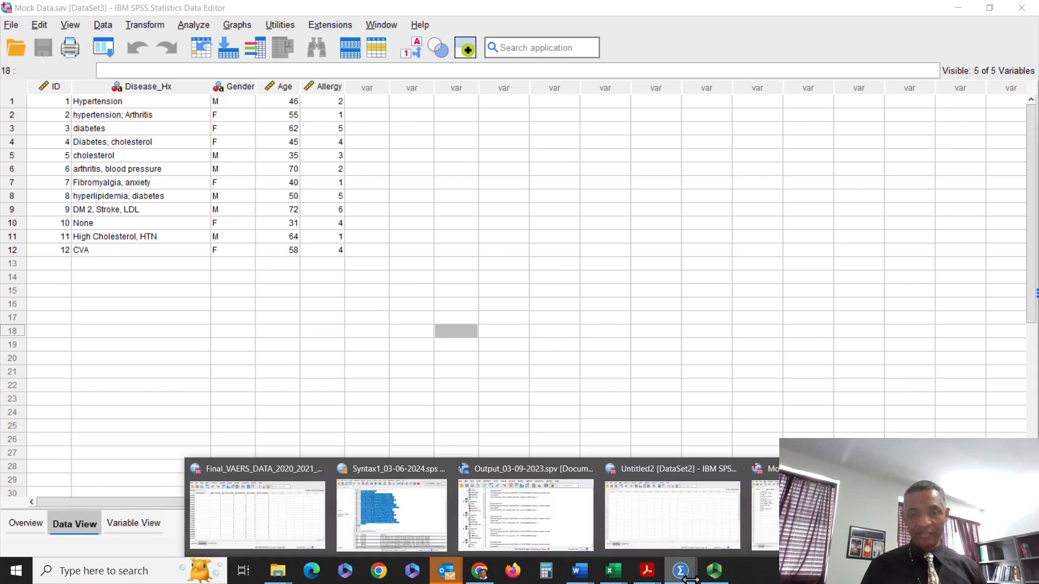
pyautogui.click(965, 515)
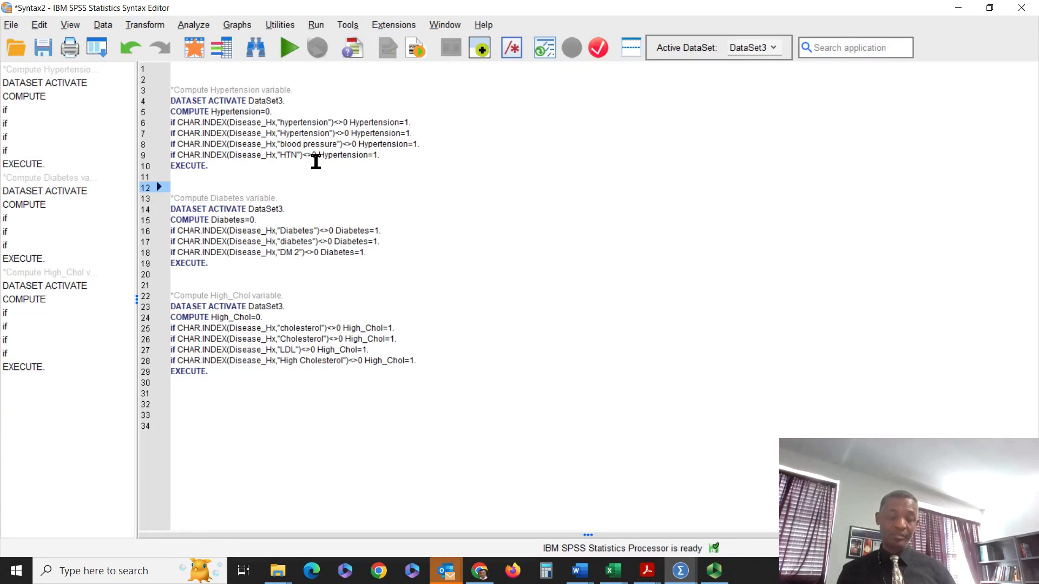
pyautogui.moveTo(223, 164); pyautogui.dragTo(165, 81)
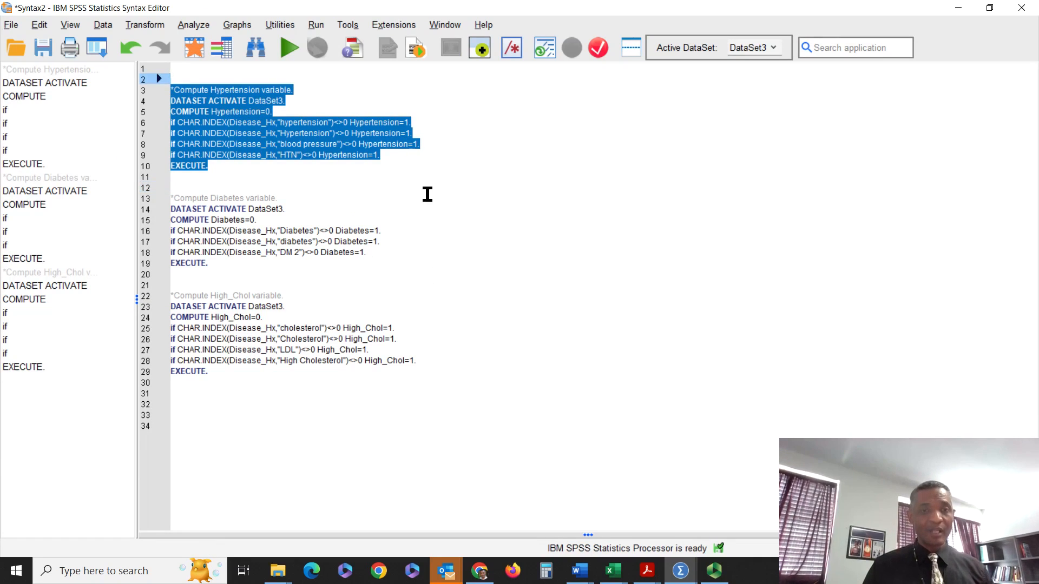
pyautogui.hotkey('ctrl', 'r')
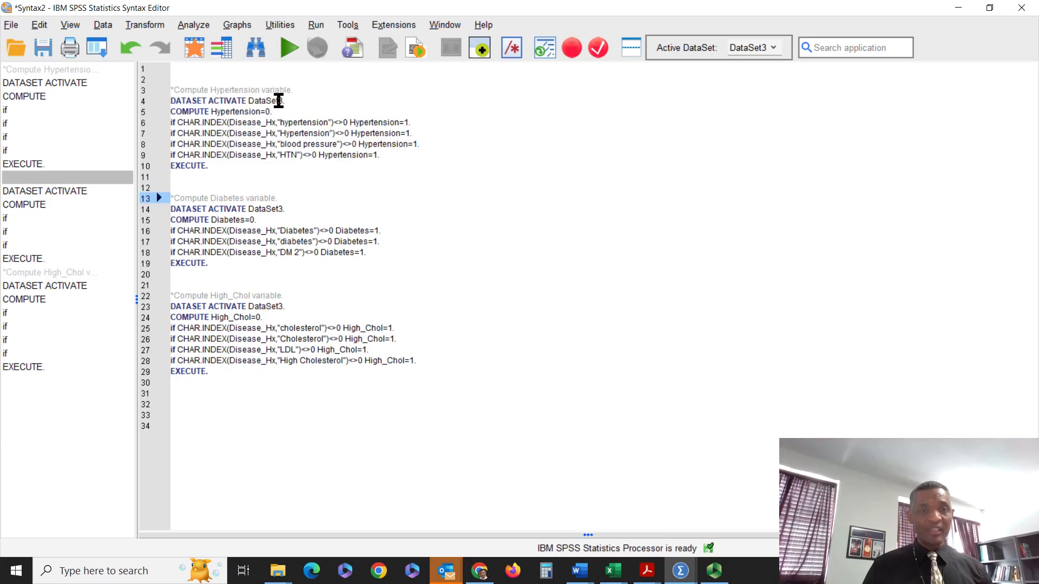
pyautogui.moveTo(285, 101); pyautogui.dragTo(171, 101)
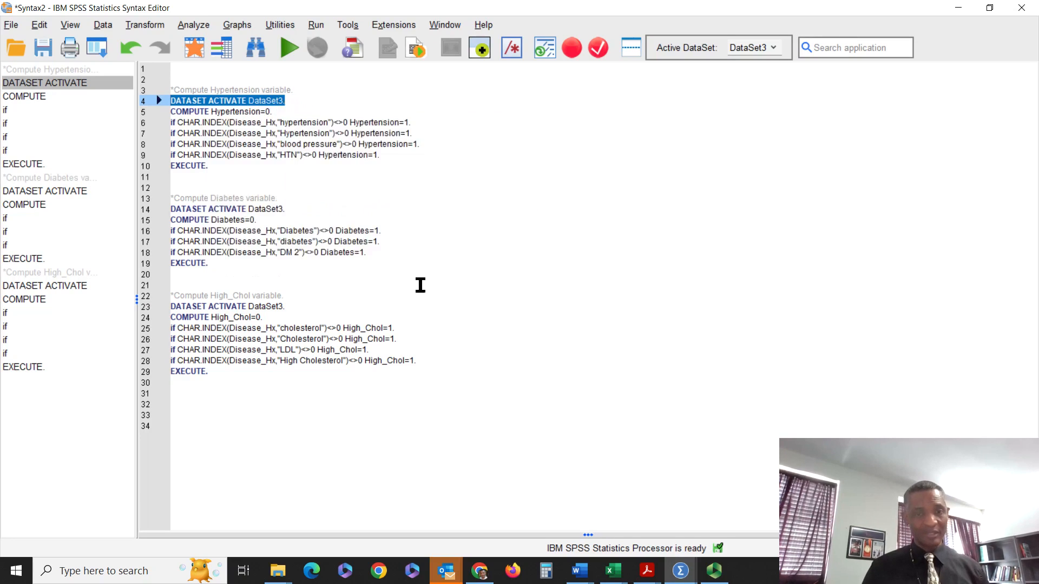
pyautogui.click(956, 9)
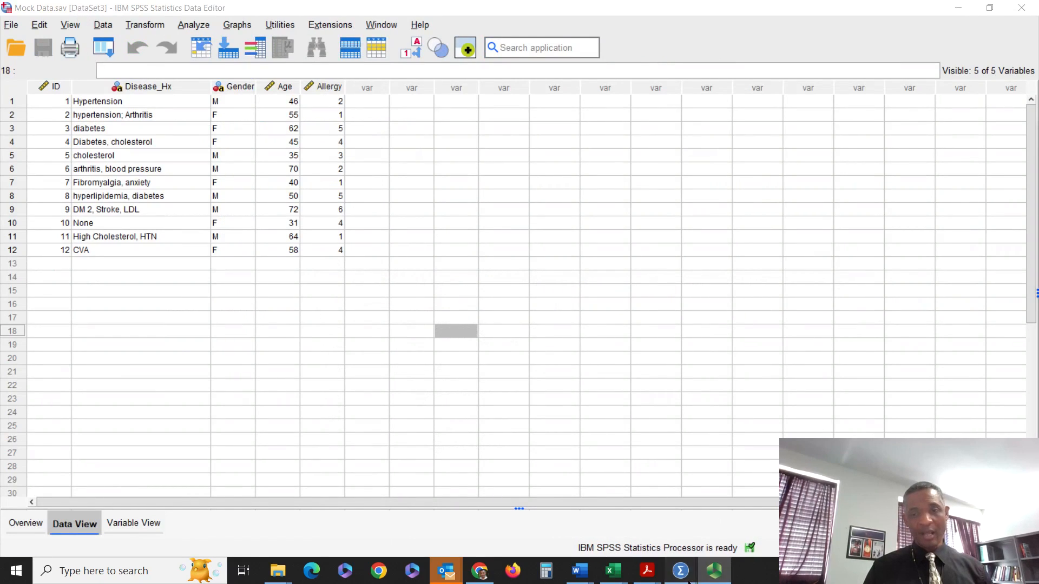
# - Run only the Hypertension block of the Syntax2 syntax and return to the Mock Data data sheet
pyautogui.moveTo(703, 571)
pyautogui.click(422, 503)
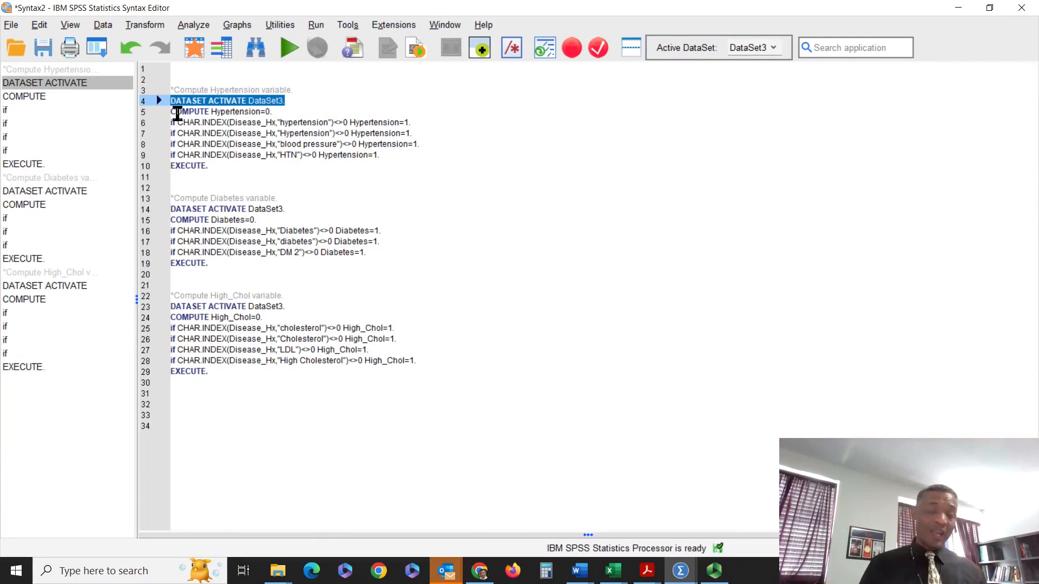
pyautogui.moveTo(250, 109)
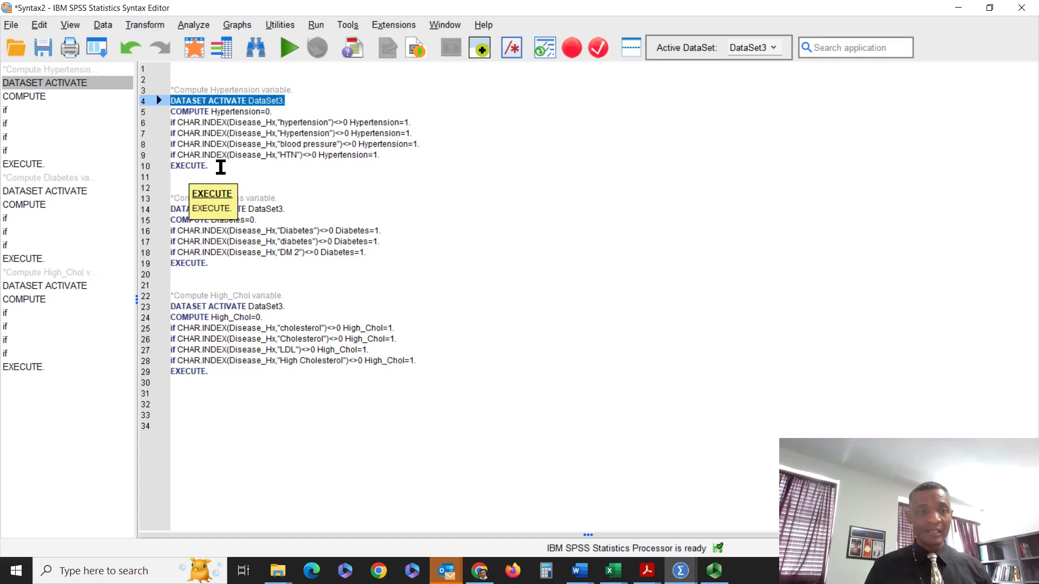
pyautogui.moveTo(221, 167); pyautogui.dragTo(165, 87)
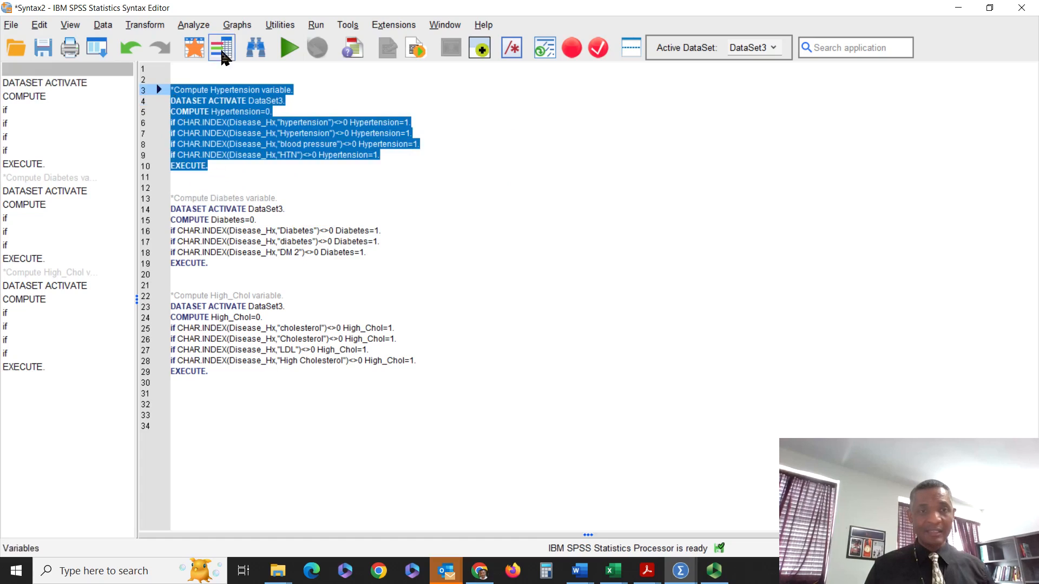
pyautogui.click(289, 51)
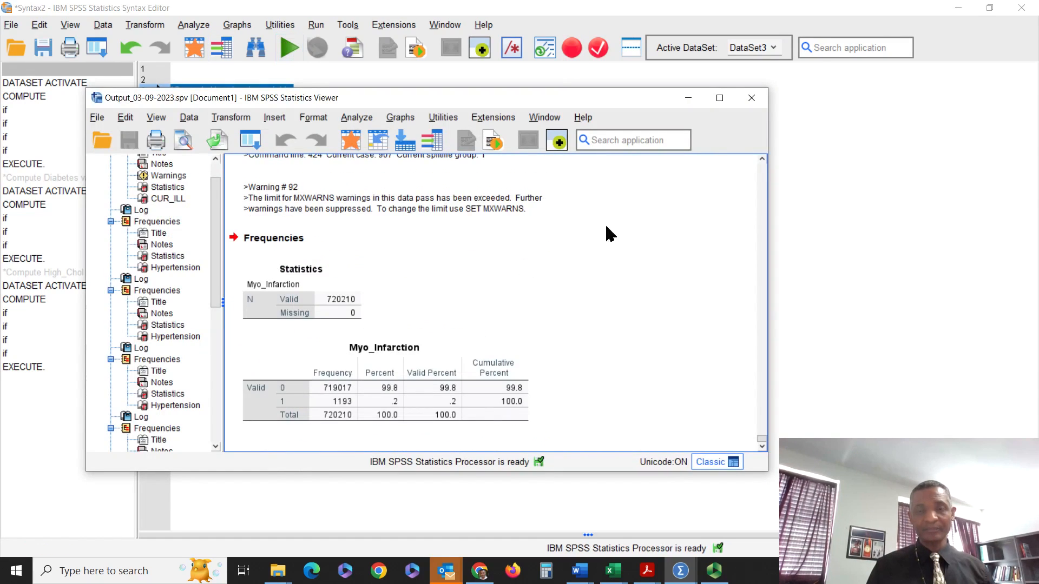
pyautogui.click(957, 7)
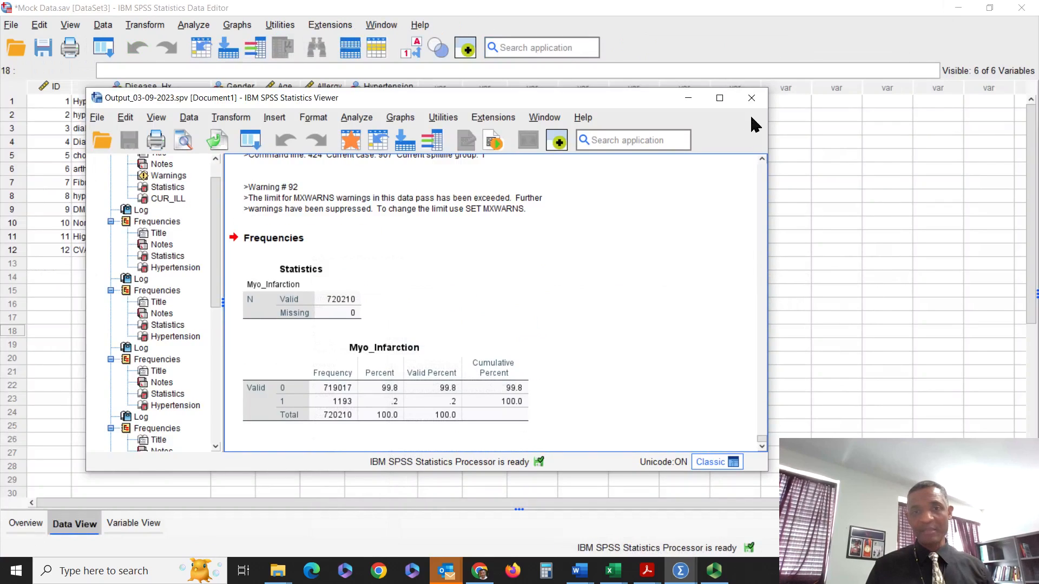
pyautogui.click(687, 97)
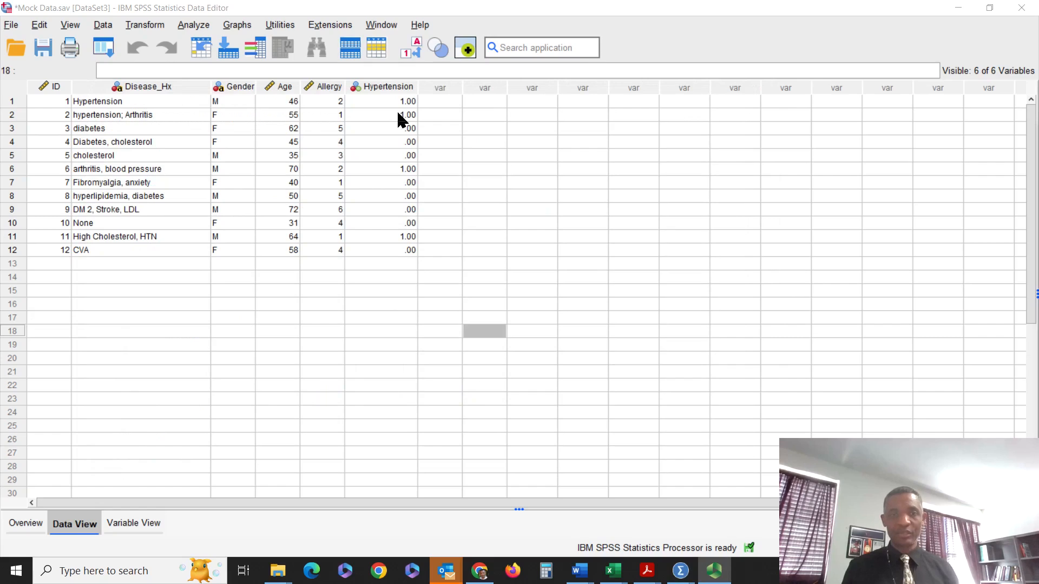
# - Set the Hypertension variable's decimals to 0 and return to the data values
pyautogui.doubleClick(390, 86)
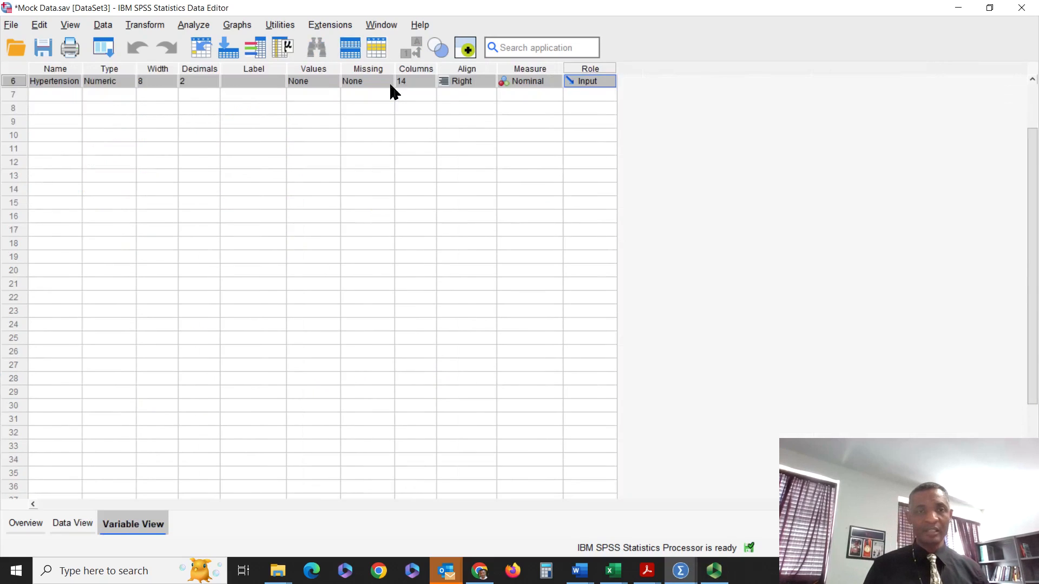
pyautogui.scroll(2, 130, 132)
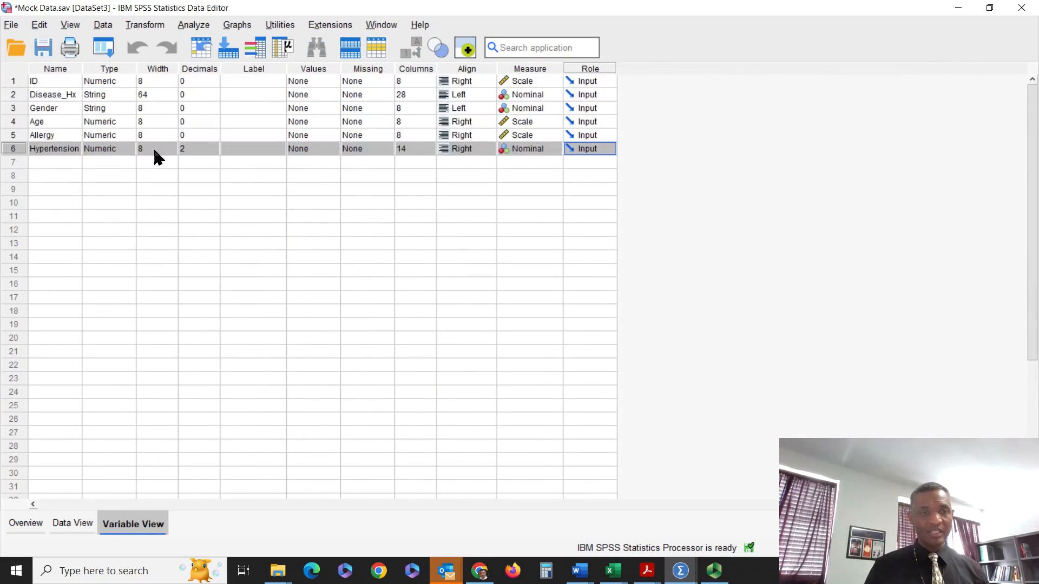
pyautogui.click(197, 149)
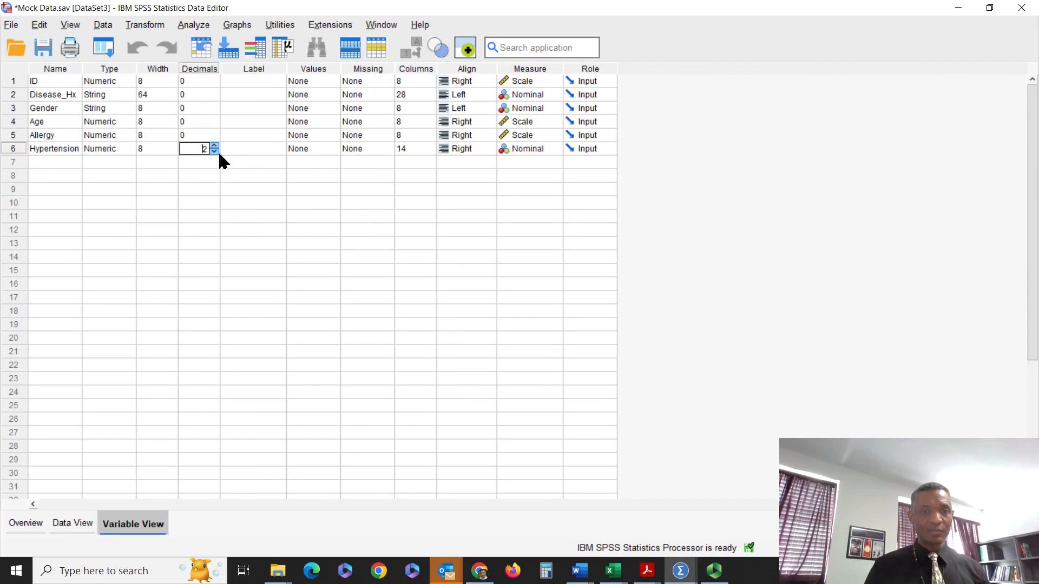
pyautogui.doubleClick(215, 151)
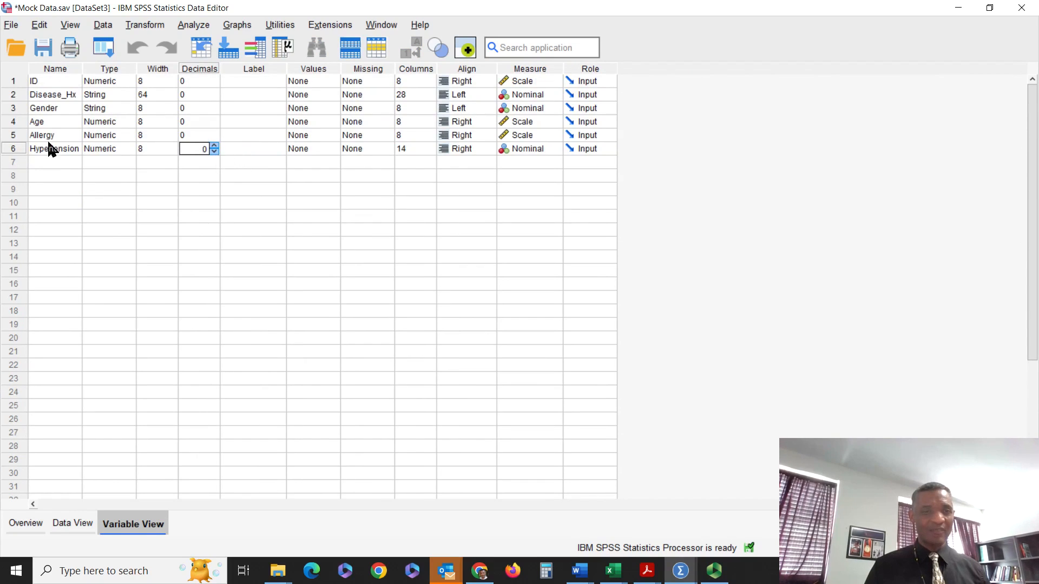
pyautogui.doubleClick(20, 148)
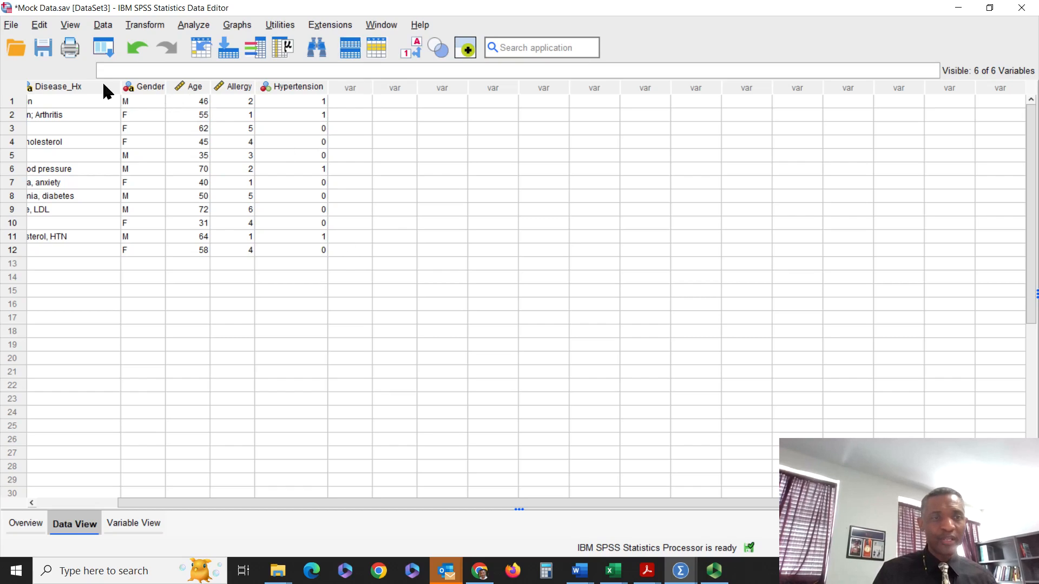
pyautogui.moveTo(232, 502); pyautogui.dragTo(148, 503)
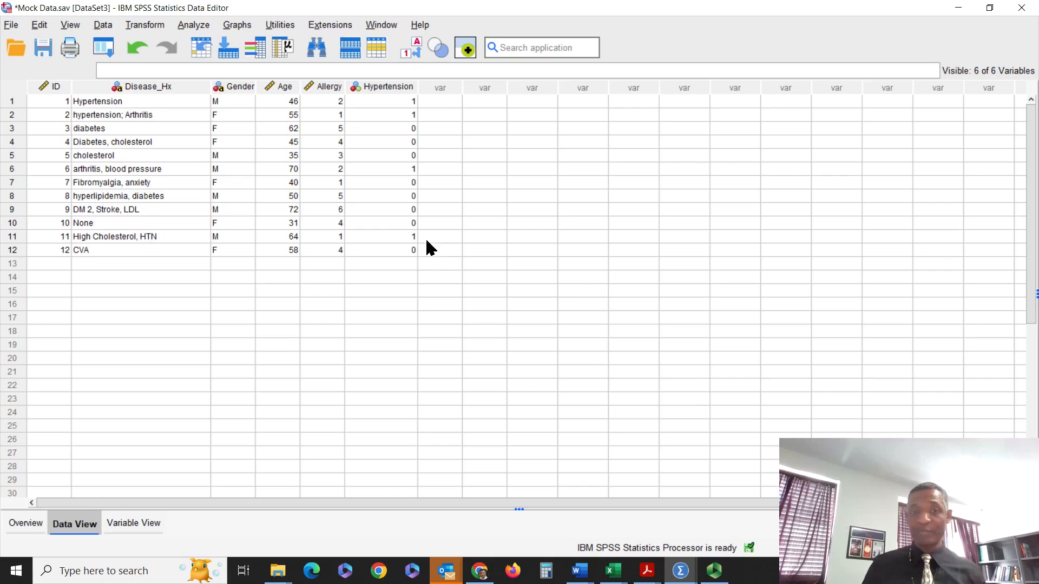
# - Run a Frequencies analysis with a frequency table for Hypertension, then put the output window away
pyautogui.click(388, 89)
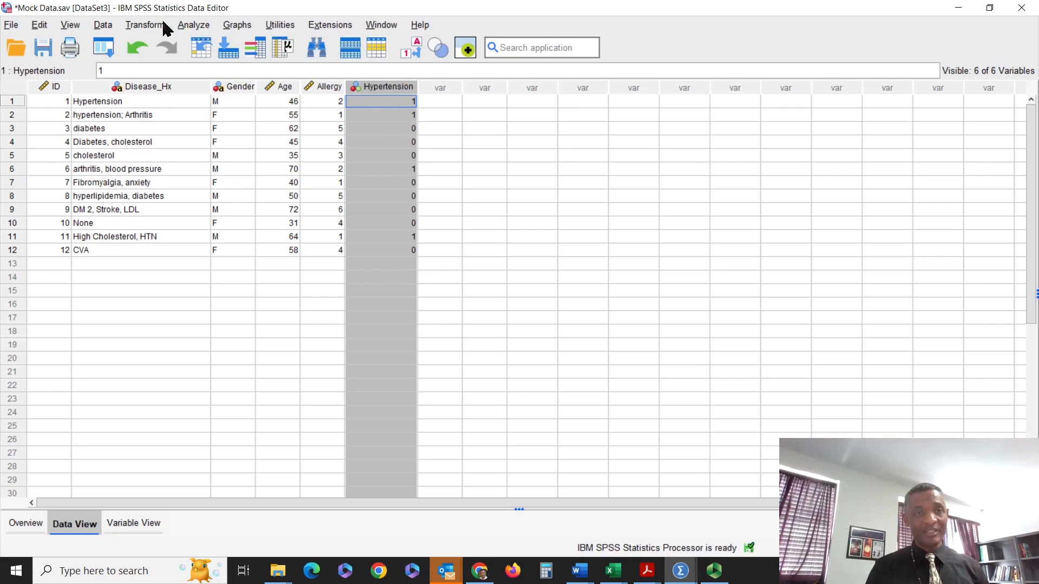
pyautogui.click(184, 28)
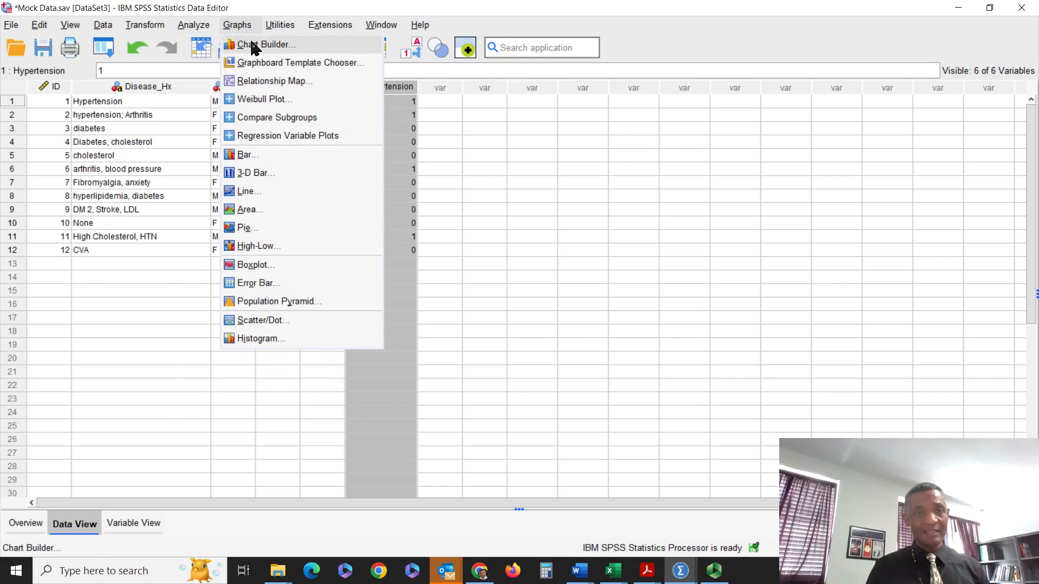
pyautogui.moveTo(325, 101)
pyautogui.click(385, 101)
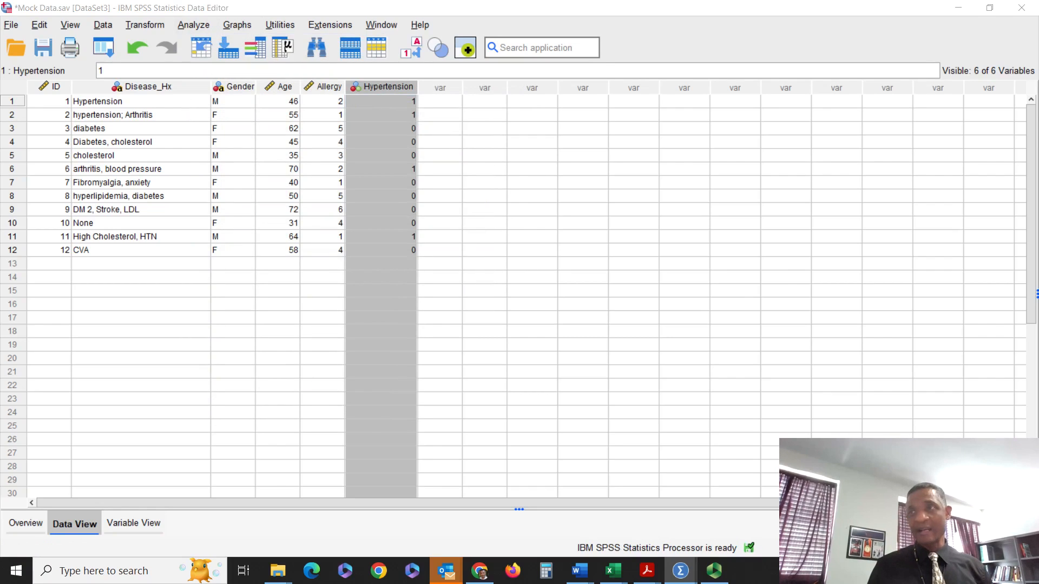
pyautogui.click(552, 218)
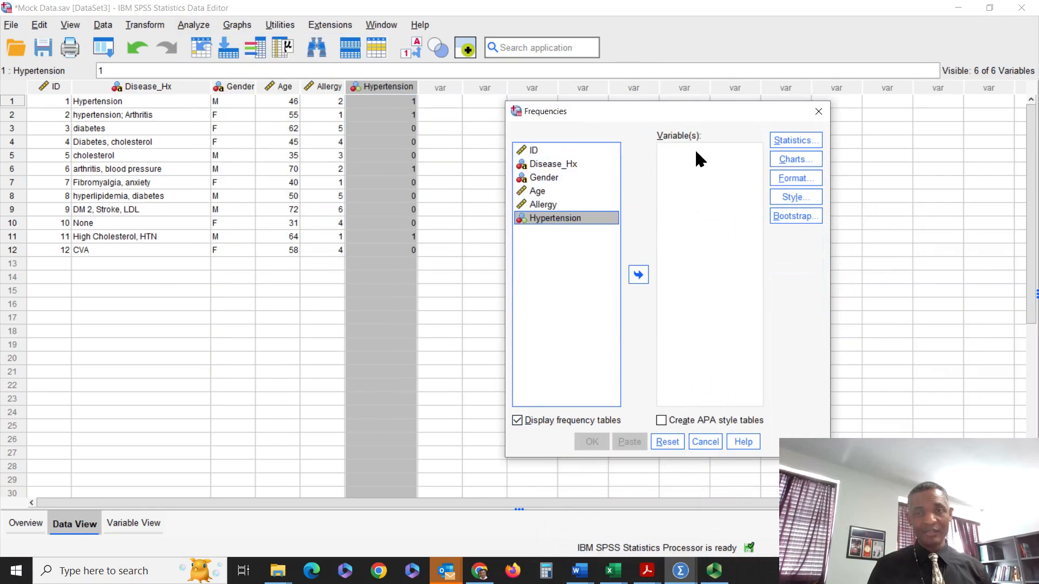
pyautogui.click(639, 275)
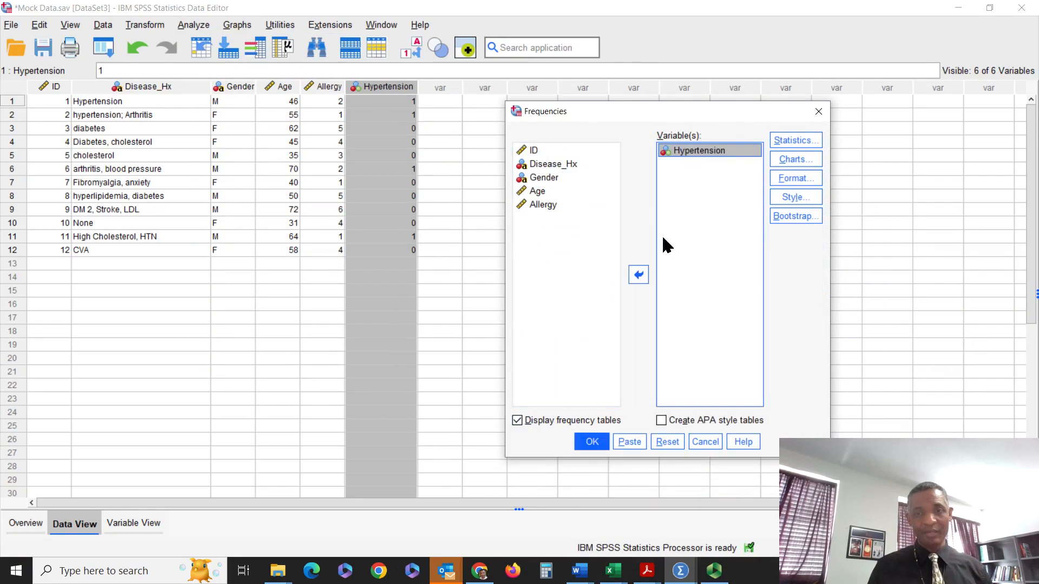
pyautogui.click(592, 442)
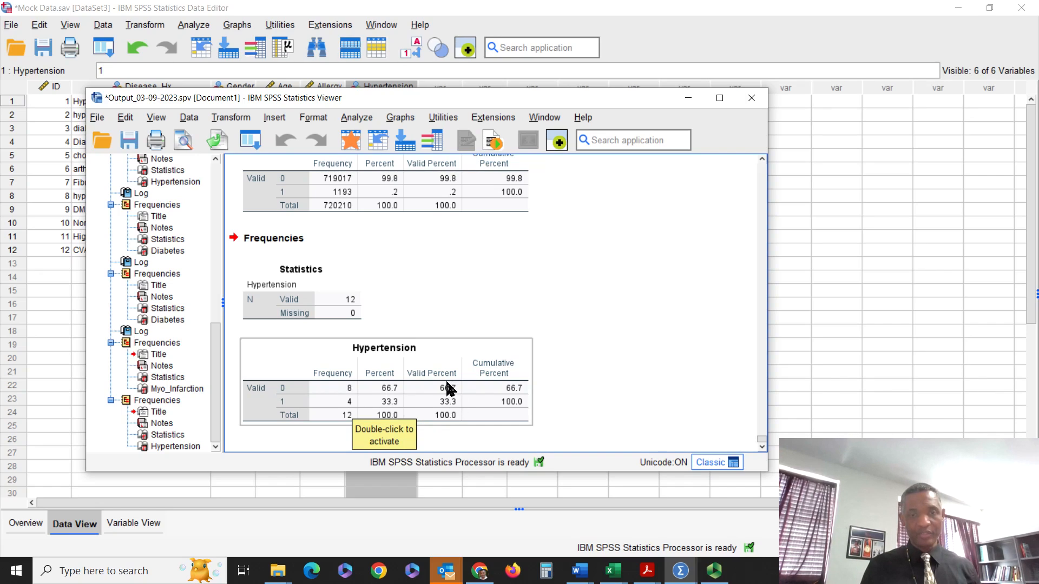
pyautogui.click(694, 100)
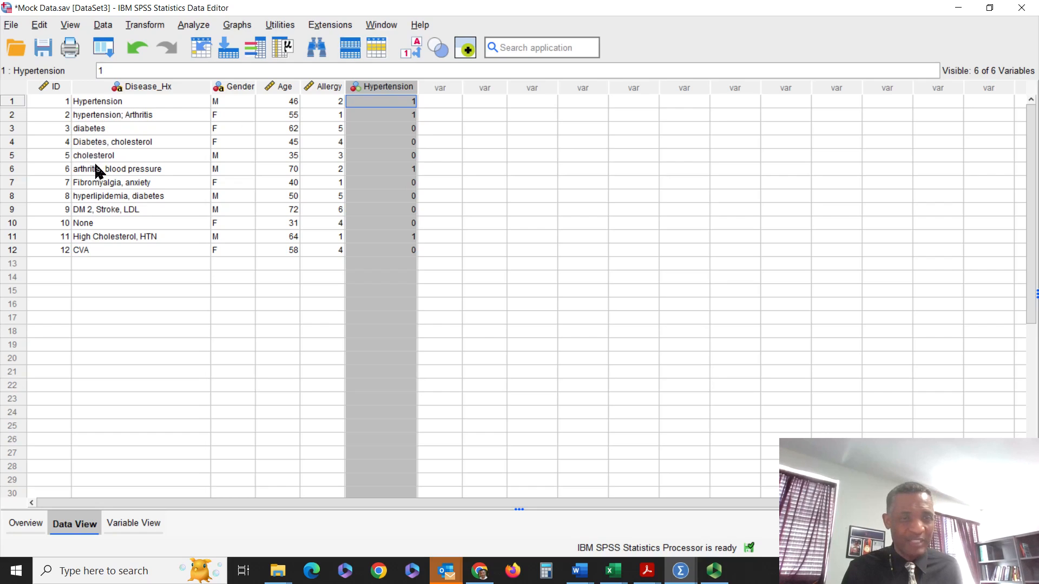
# - Return to the Syntax2 syntax, check the Diabetes search terms, and run only the Diabetes block
pyautogui.click(681, 574)
pyautogui.click(958, 515)
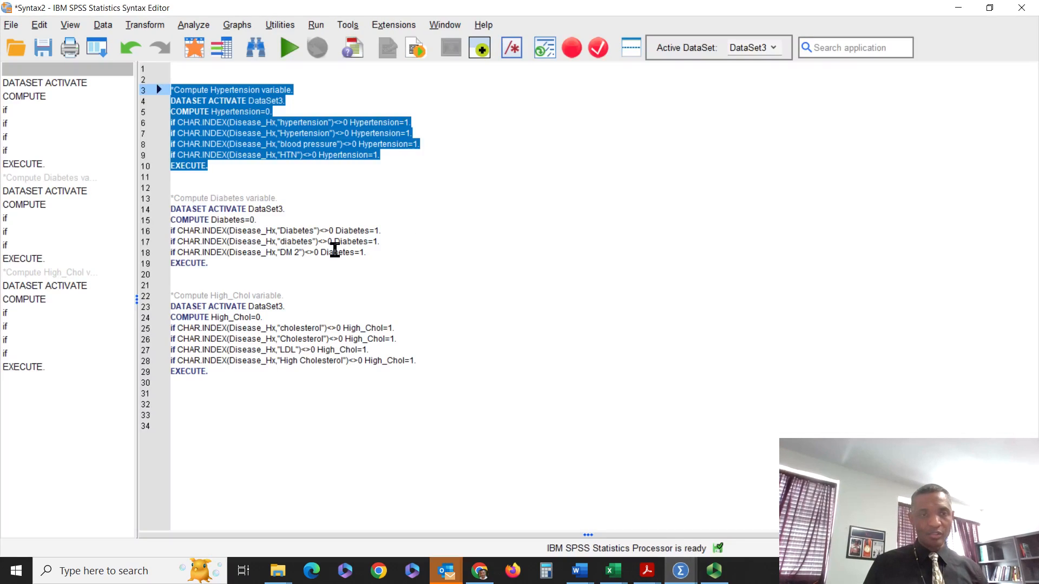
pyautogui.click(309, 252)
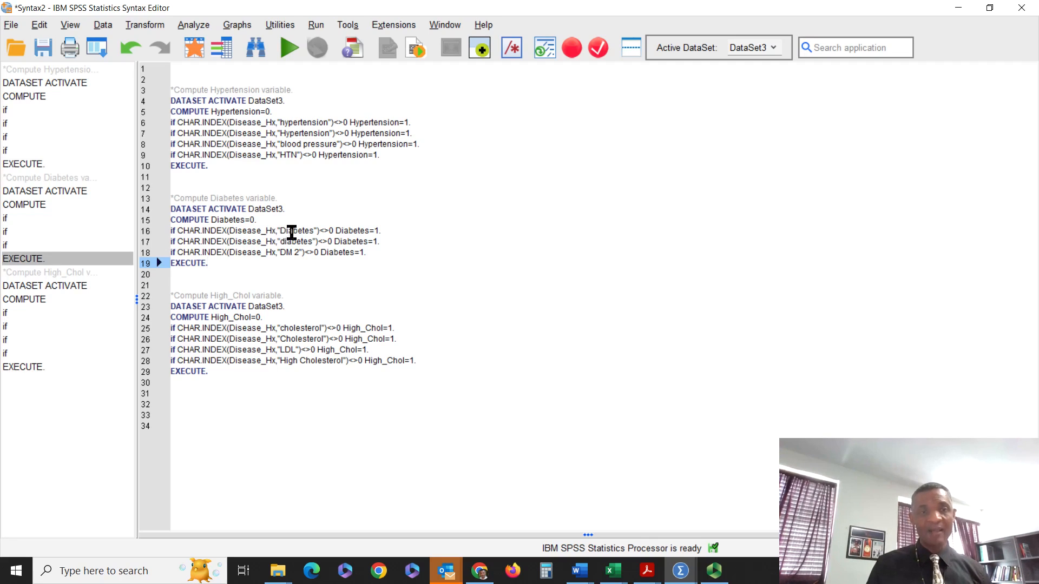
pyautogui.moveTo(280, 229); pyautogui.dragTo(315, 230)
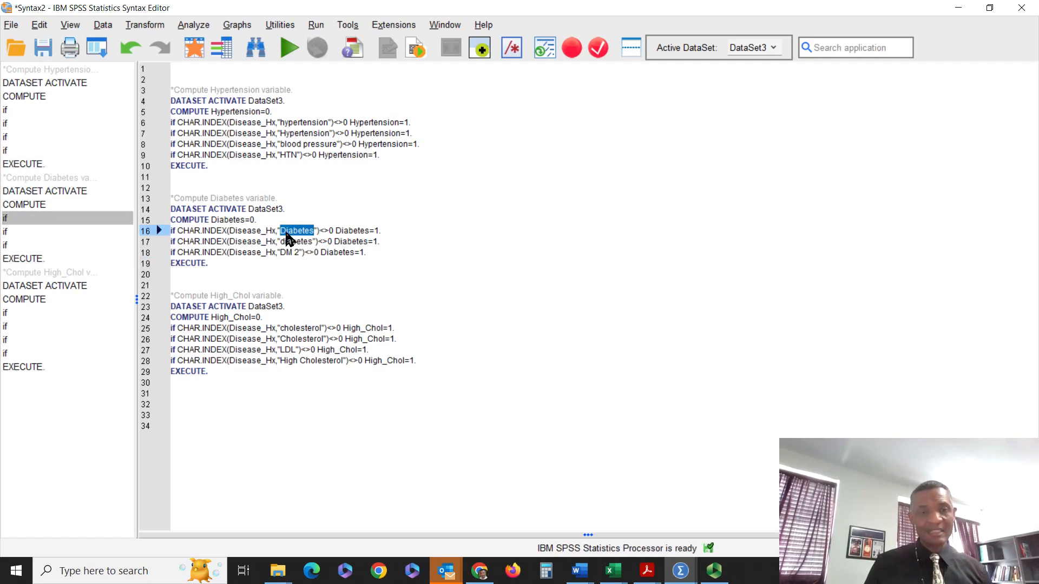
pyautogui.click(292, 233)
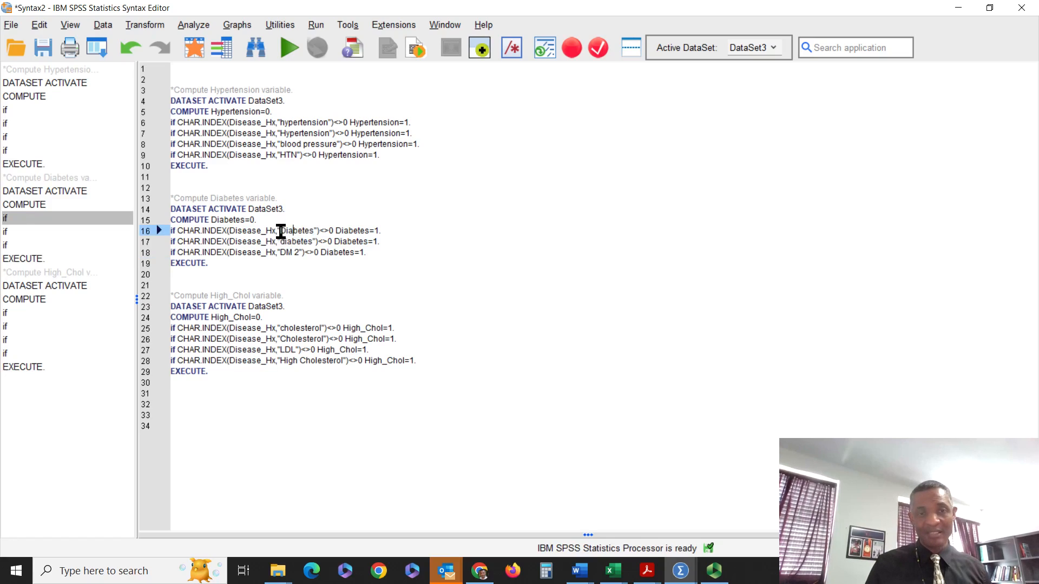
pyautogui.moveTo(280, 231)
pyautogui.mouseDown()
pyautogui.moveTo(302, 233)
pyautogui.moveTo(287, 241)
pyautogui.moveTo(309, 241)
pyautogui.moveTo(299, 253)
pyautogui.mouseUp()
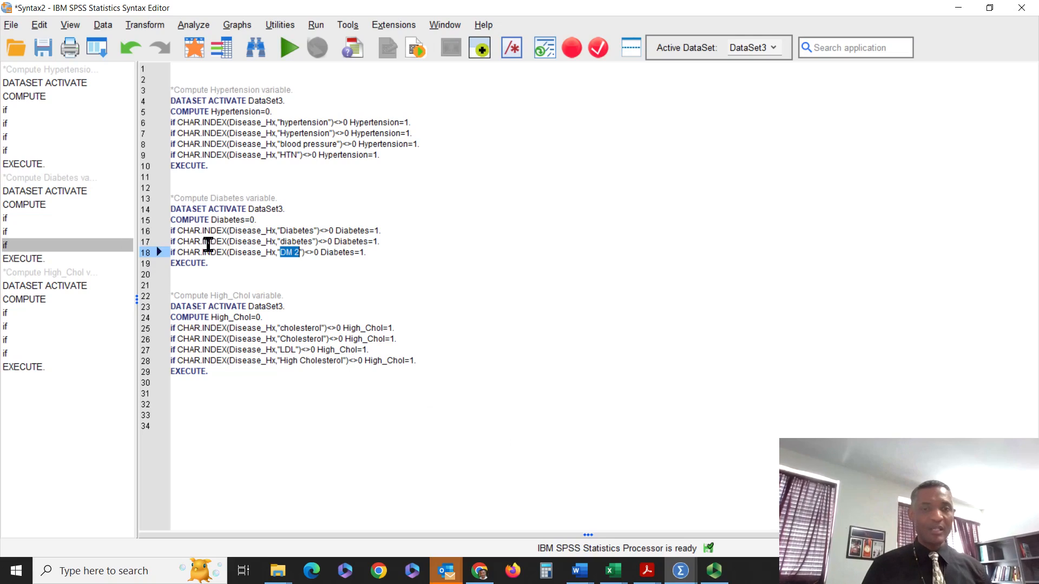
pyautogui.click(222, 263)
pyautogui.moveTo(221, 263); pyautogui.dragTo(171, 198)
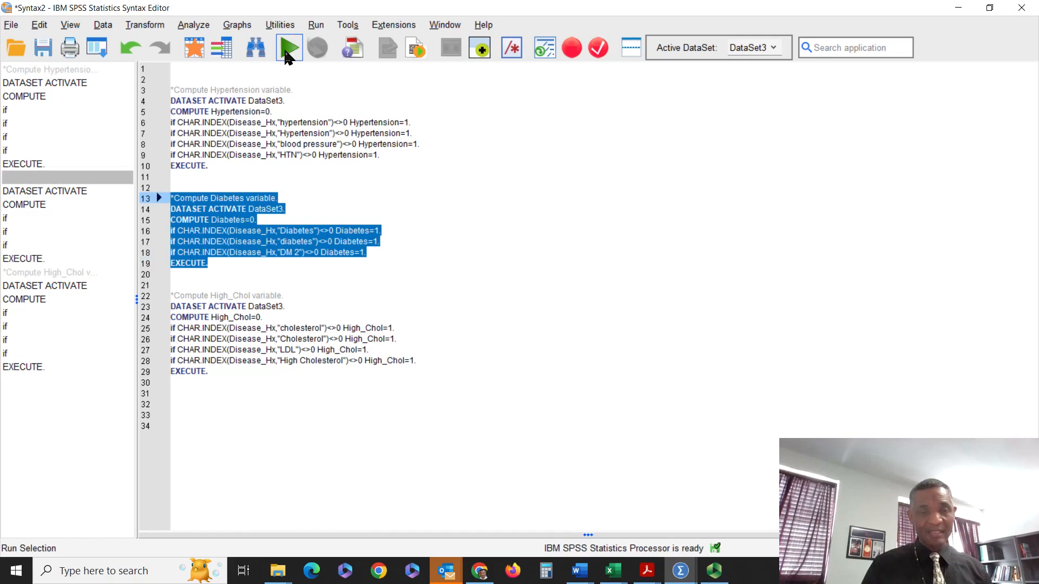
pyautogui.click(288, 54)
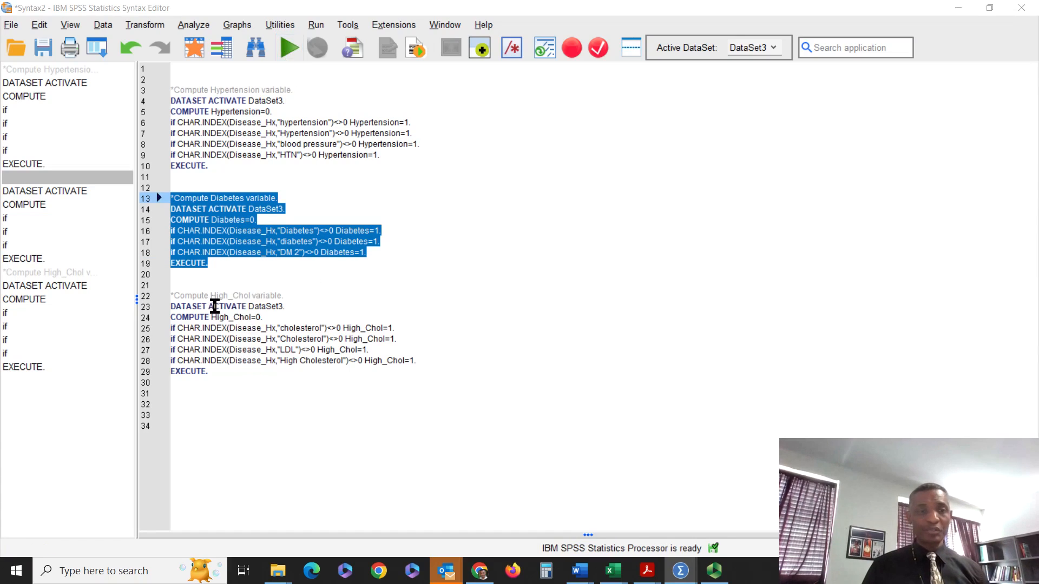
# - Run only the High_Chol computation block of the syntax, from its comment line through EXECUTE
pyautogui.moveTo(210, 294); pyautogui.dragTo(247, 295)
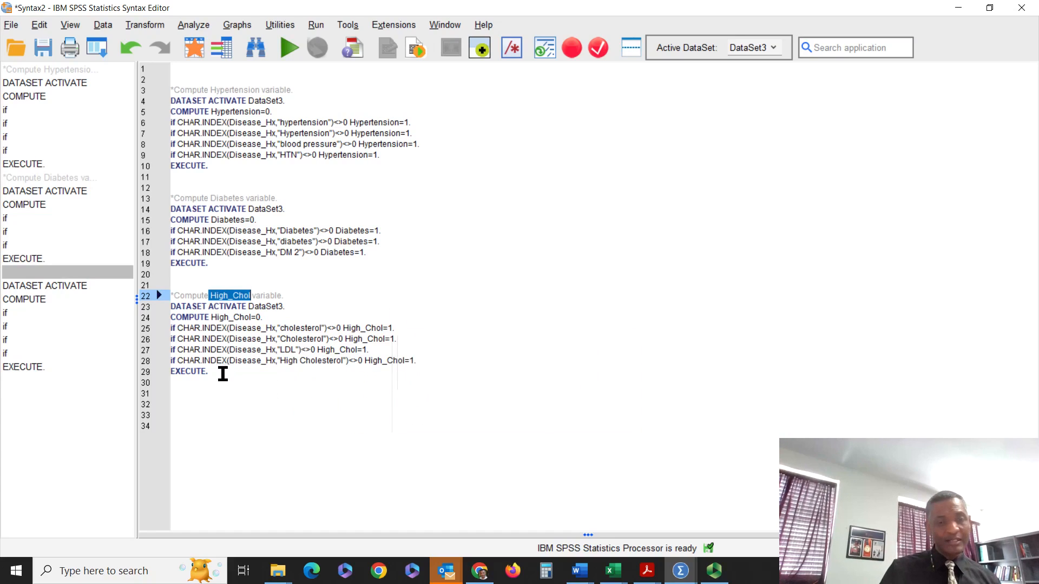
pyautogui.click(217, 375)
pyautogui.moveTo(172, 316); pyautogui.dragTo(162, 295)
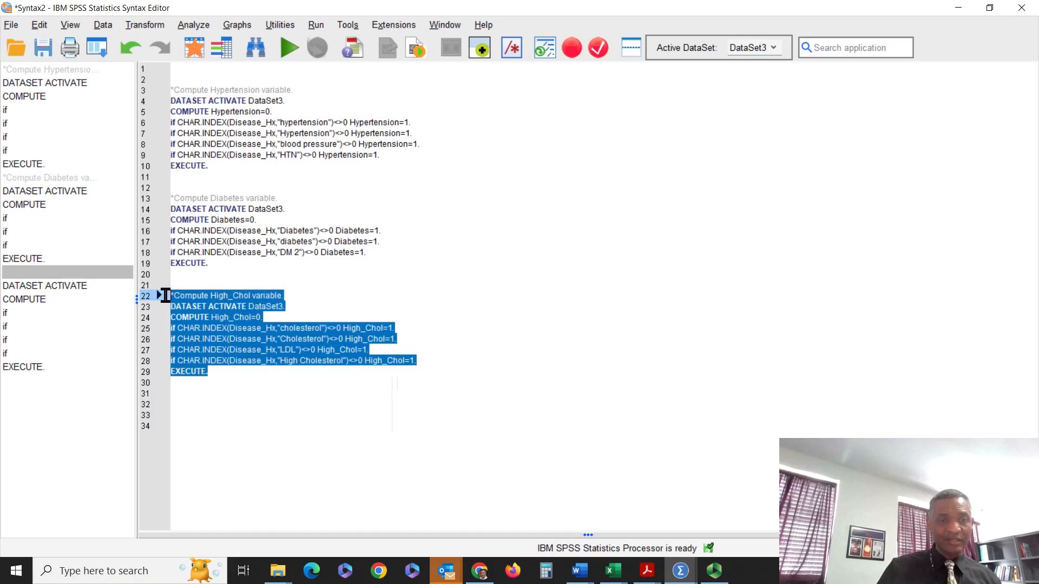
pyautogui.click(291, 53)
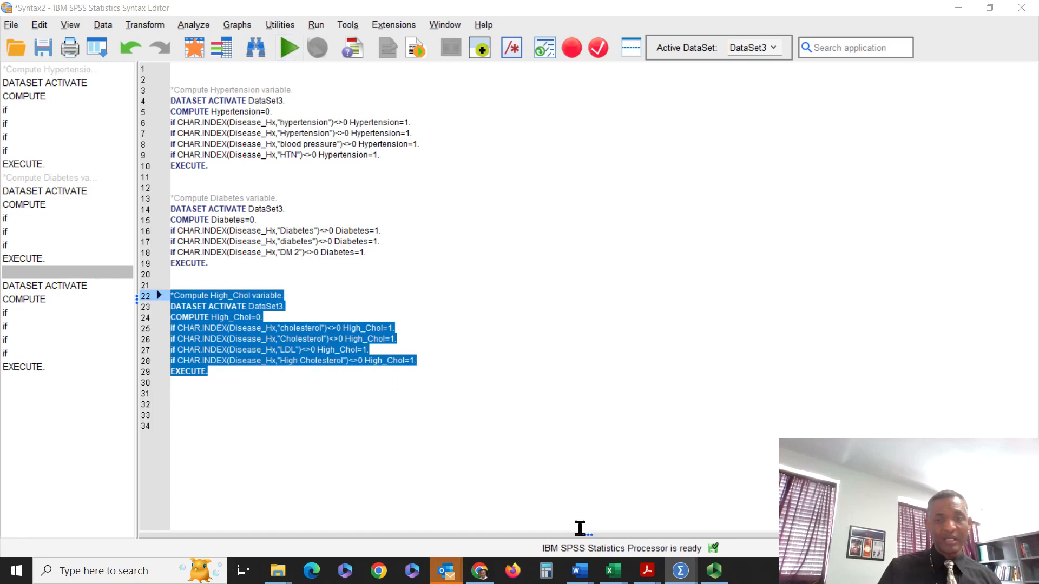
# - Put the syntax window away and inspect the new Diabetes and High_Chol columns in the data values
pyautogui.click(958, 9)
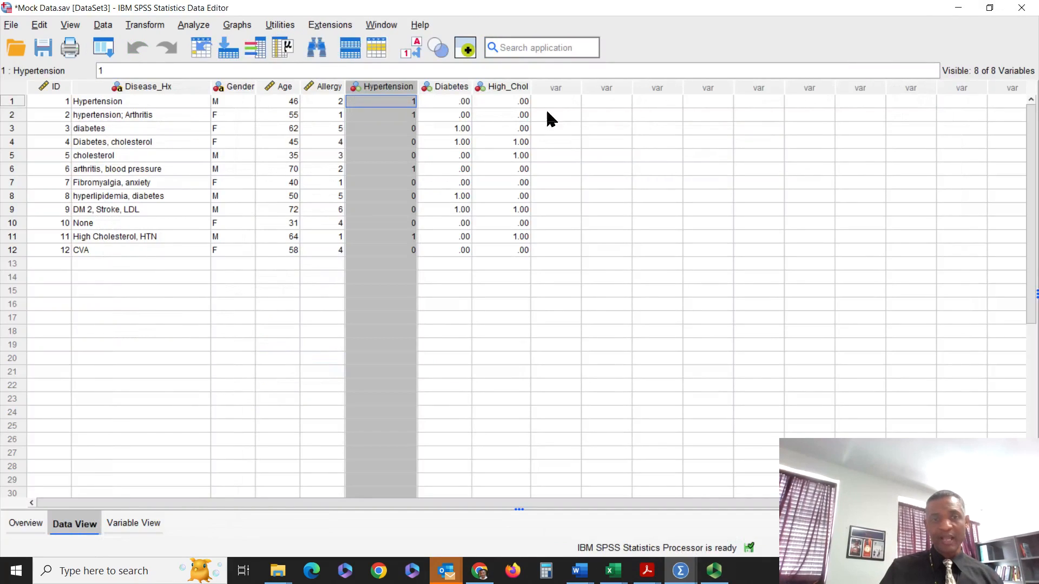
pyautogui.click(443, 88)
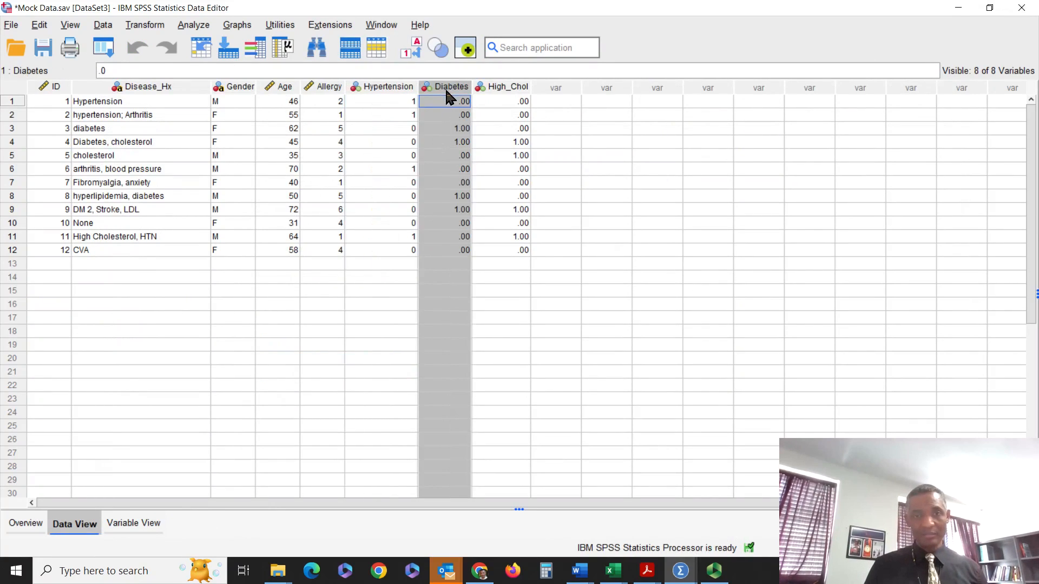
pyautogui.click(521, 88)
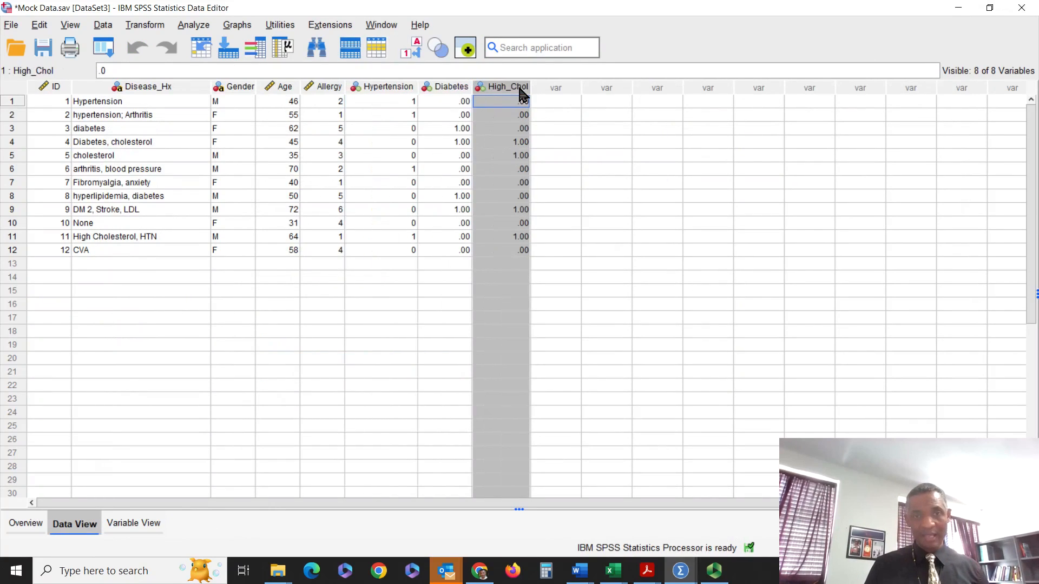
# - Set the decimals of the Diabetes and High_Chol variables to 0 and return to the data values
pyautogui.doubleClick(454, 88)
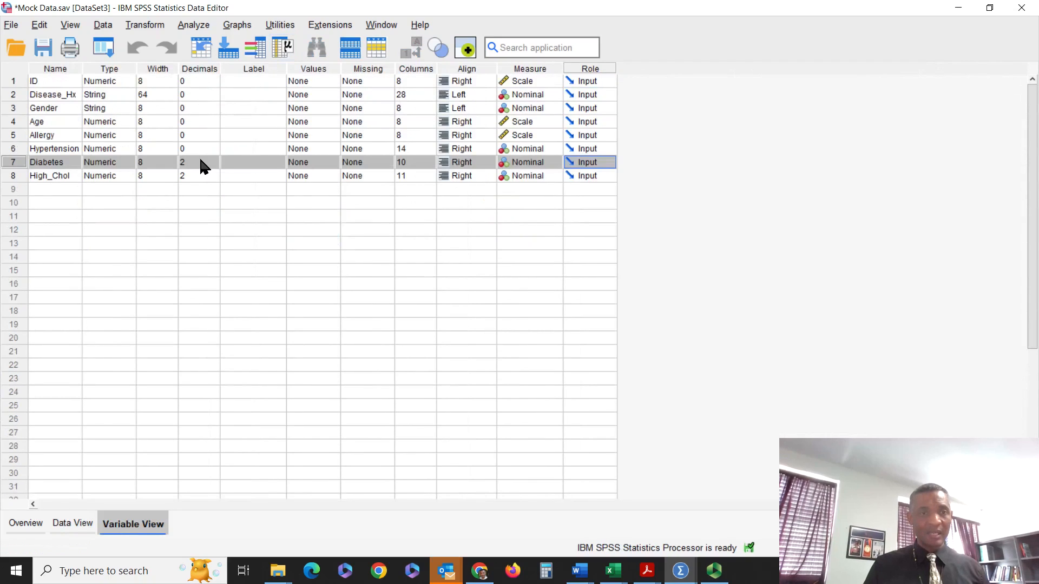
pyautogui.click(214, 162)
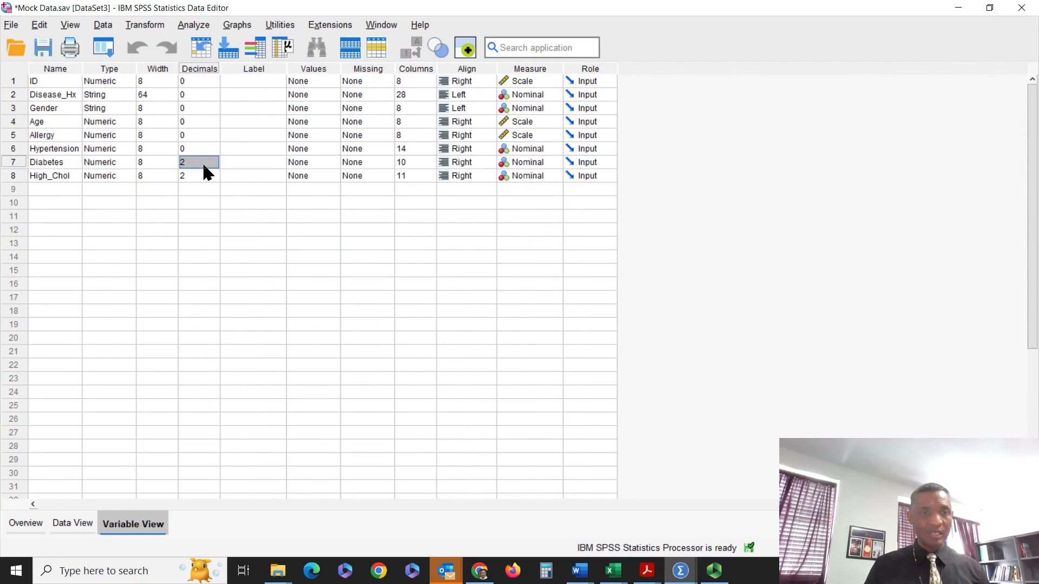
pyautogui.click(200, 175)
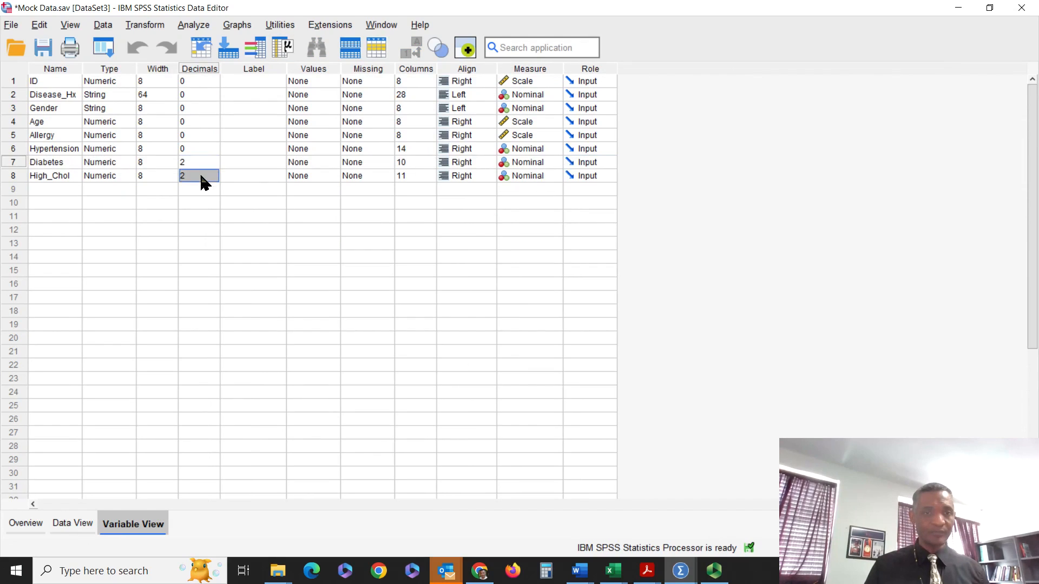
pyautogui.click(197, 160)
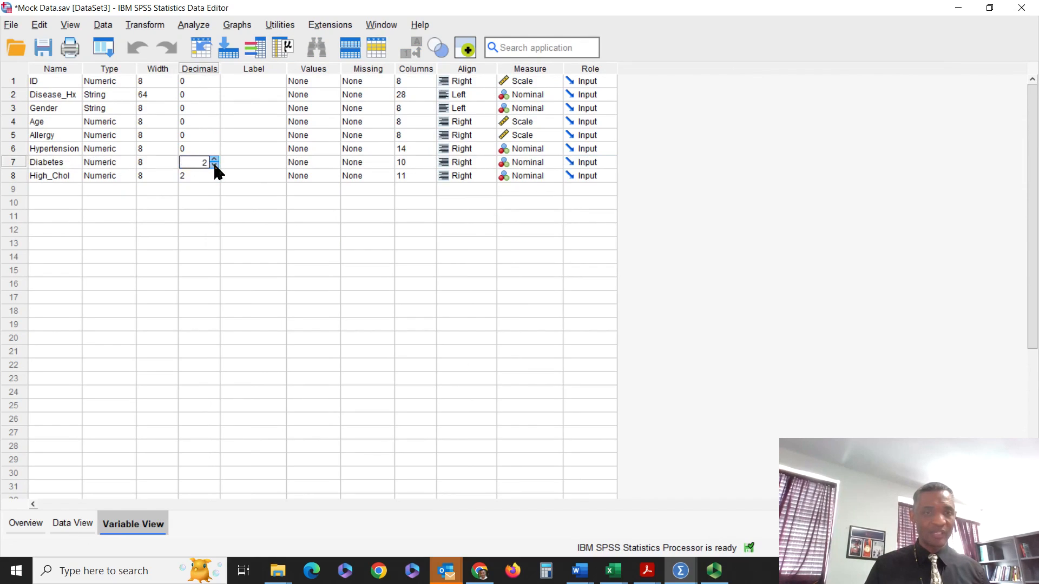
pyautogui.click(200, 175)
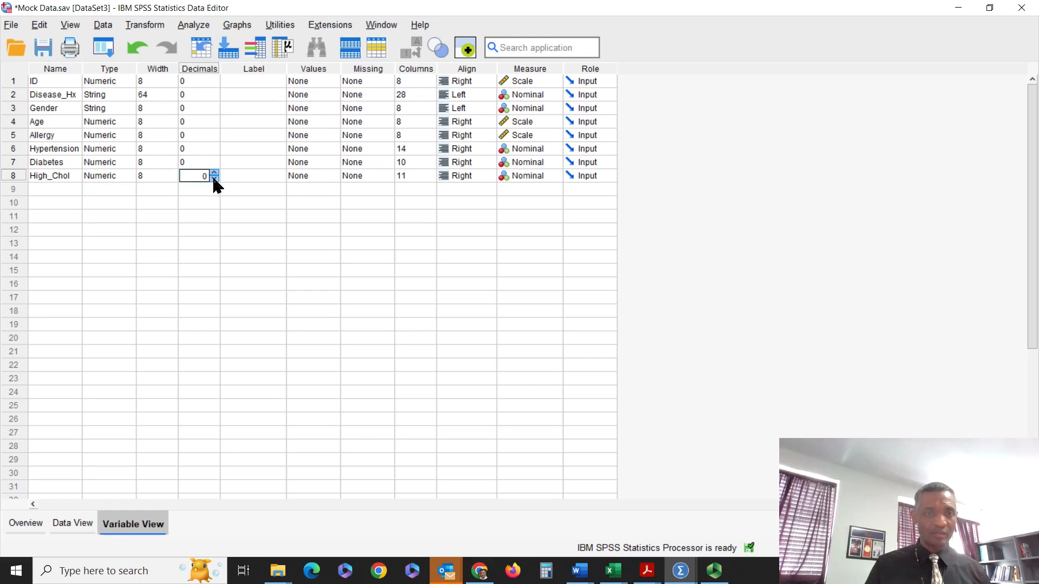
pyautogui.click(200, 214)
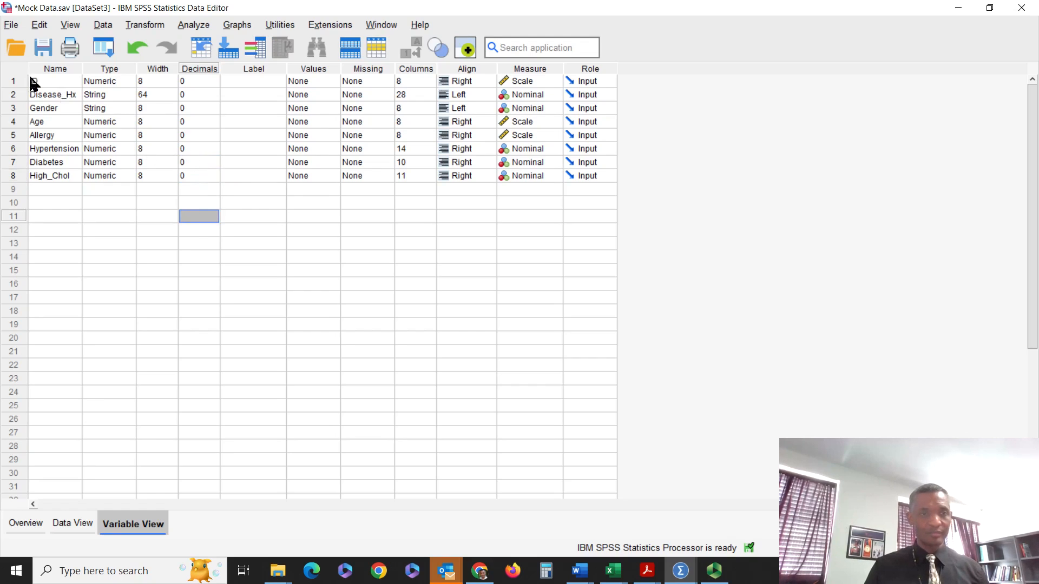
pyautogui.doubleClick(14, 83)
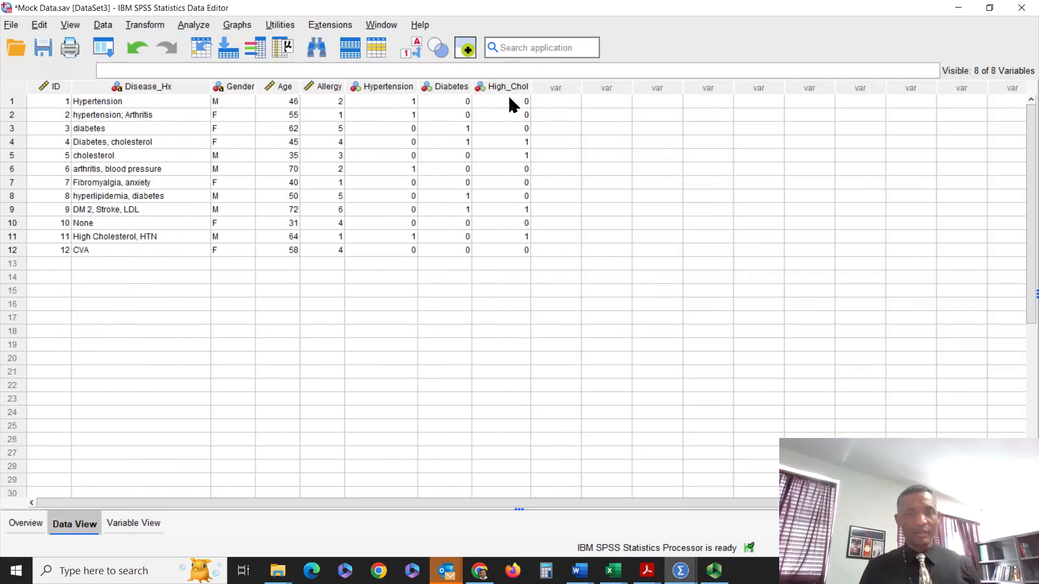
# - Review the derived Hypertension, Diabetes and High_Chol columns alongside the free-text Disease_Hx entries of all cases
pyautogui.click(390, 88)
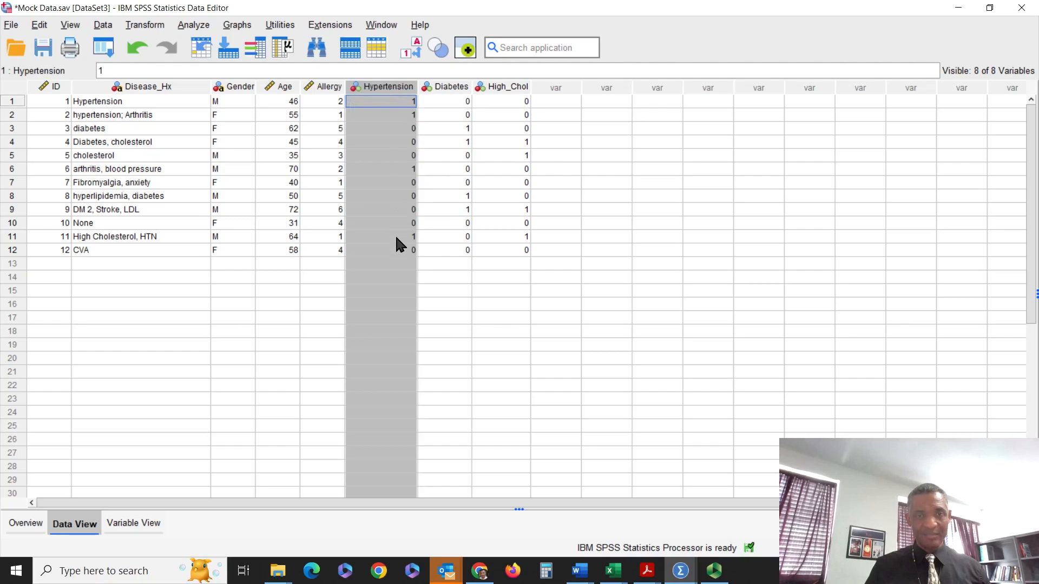
pyautogui.click(458, 87)
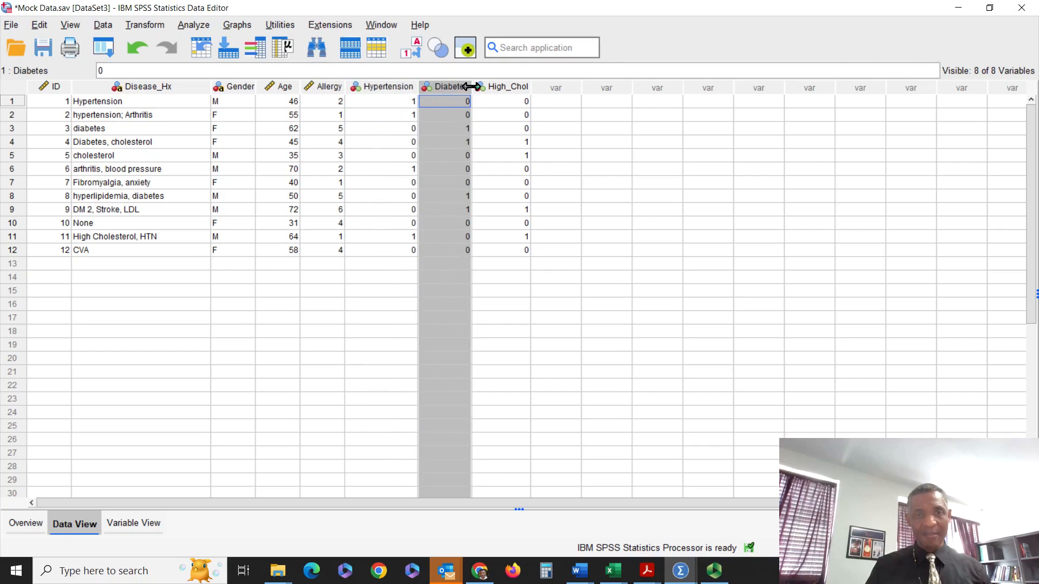
pyautogui.click(500, 89)
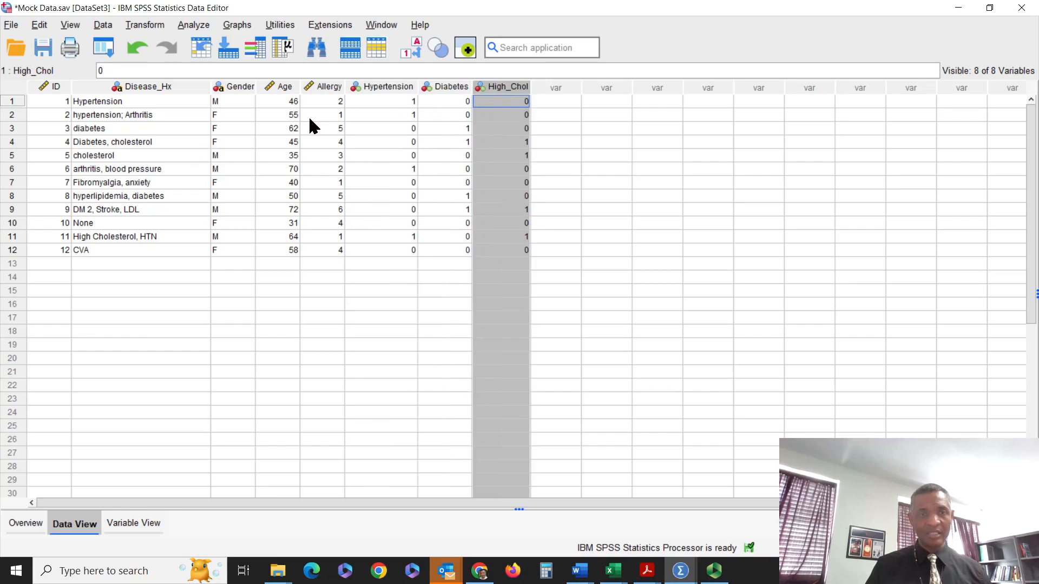
pyautogui.moveTo(399, 88); pyautogui.dragTo(491, 90)
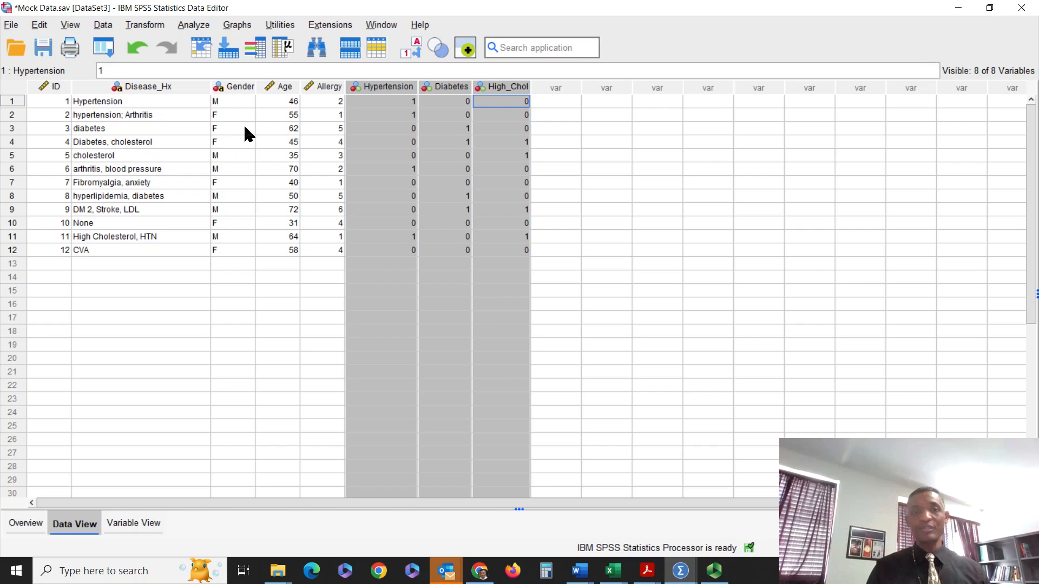
pyautogui.click(475, 264)
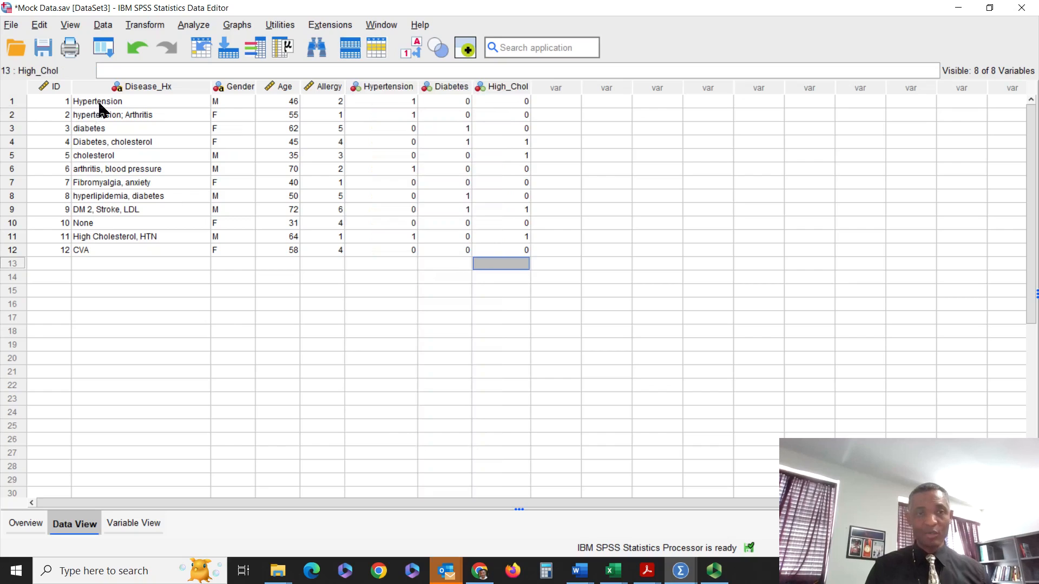
pyautogui.click(109, 87)
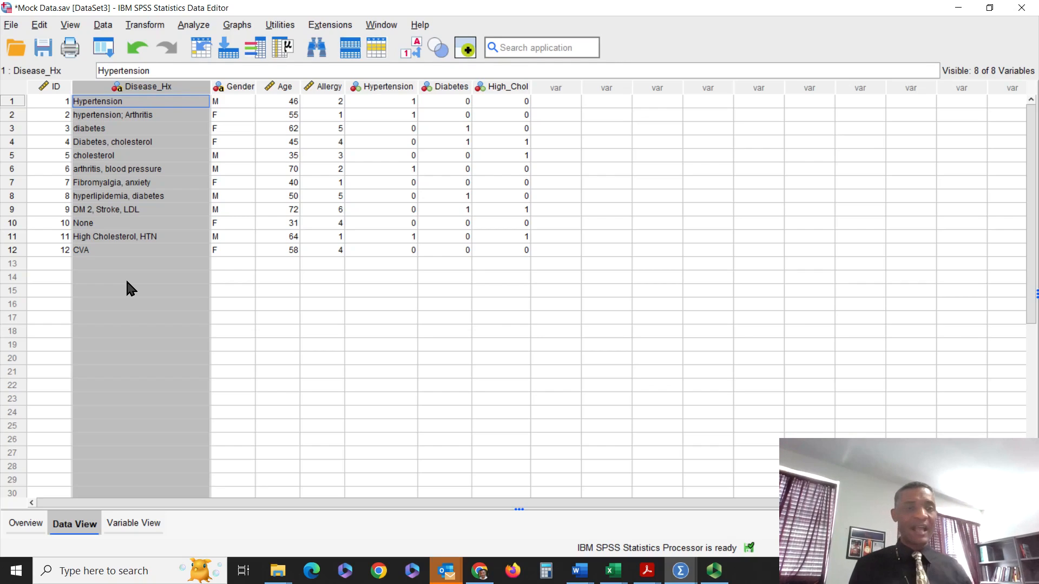
pyautogui.moveTo(101, 249); pyautogui.dragTo(123, 102)
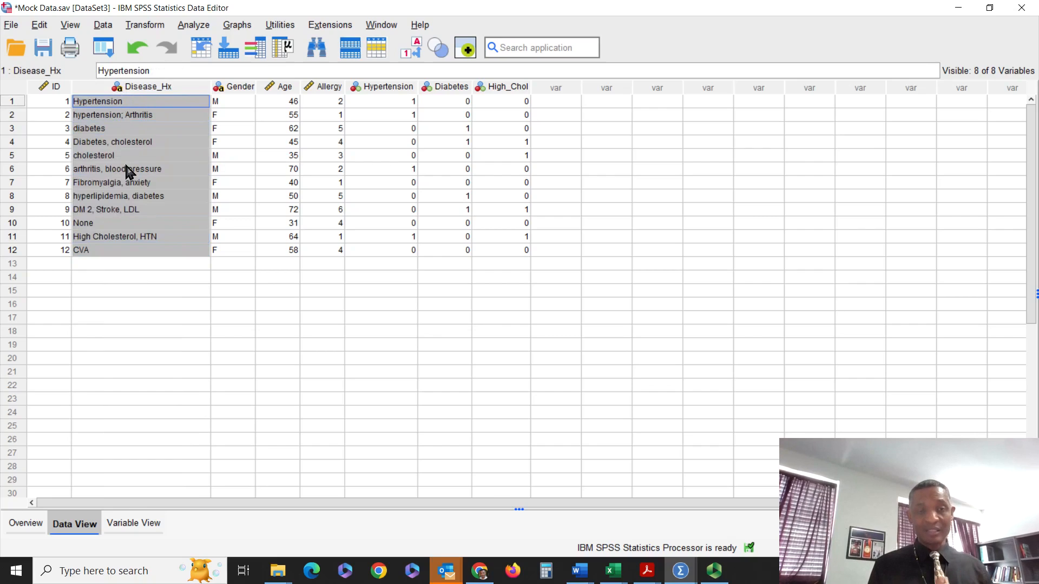